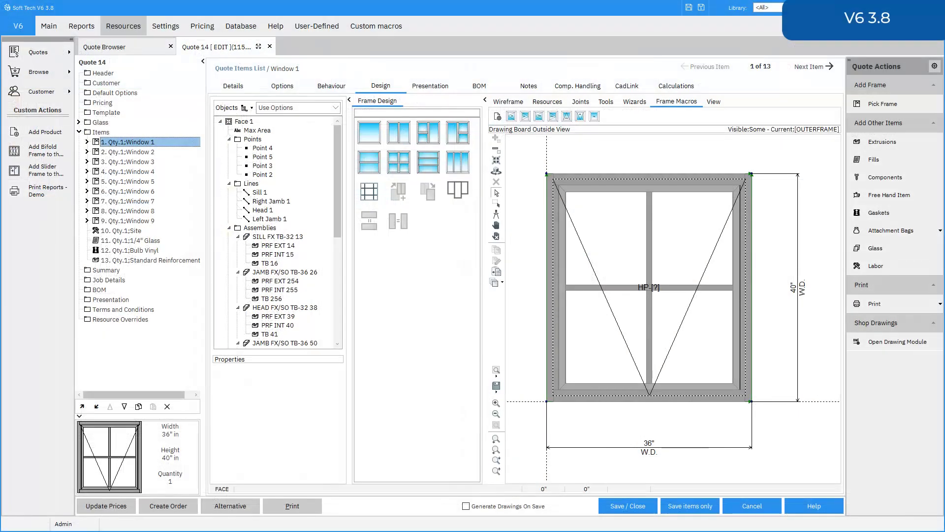
- Browse the Resources drop-down, then open the Customize dialog's Main Menu tab
click(123, 26)
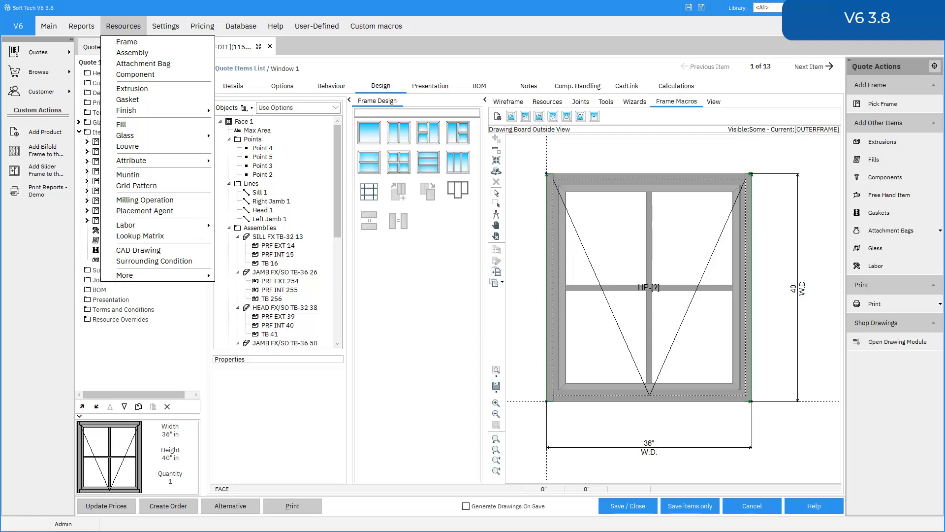
click(475, 27)
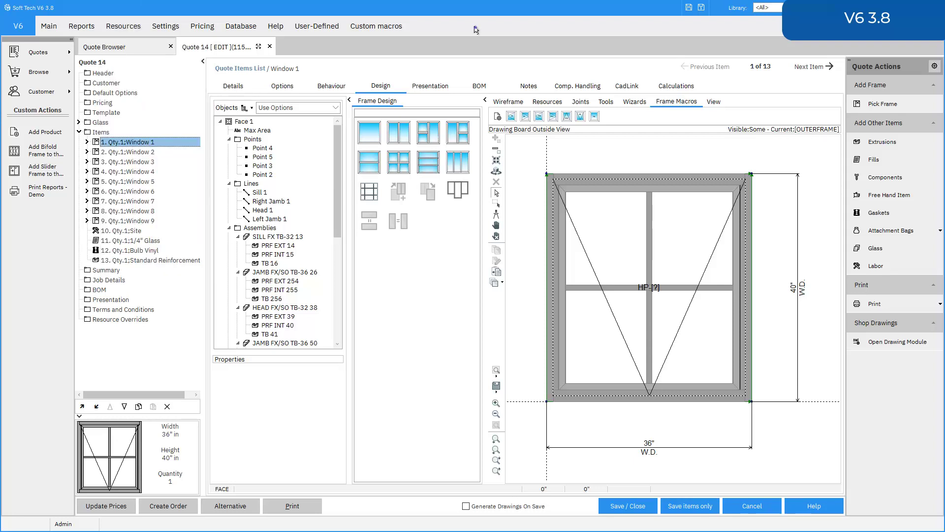
click(475, 29)
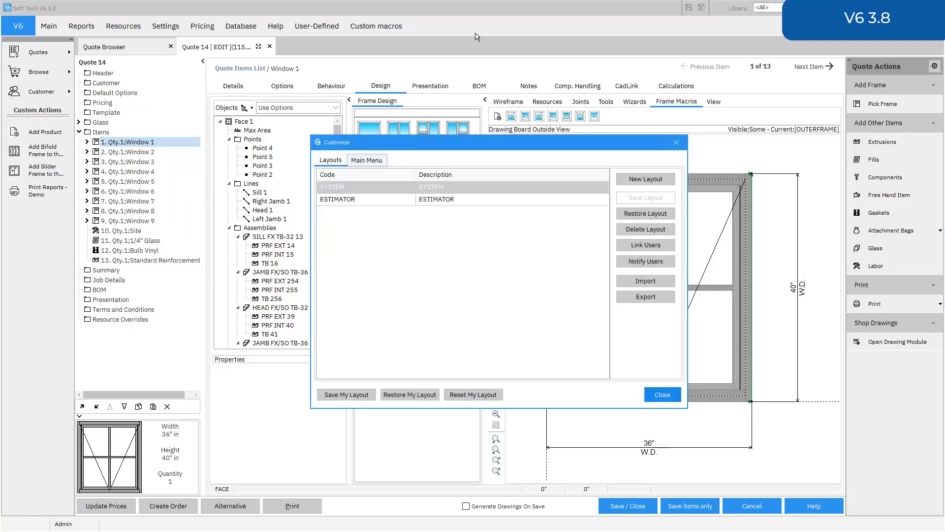
click(366, 160)
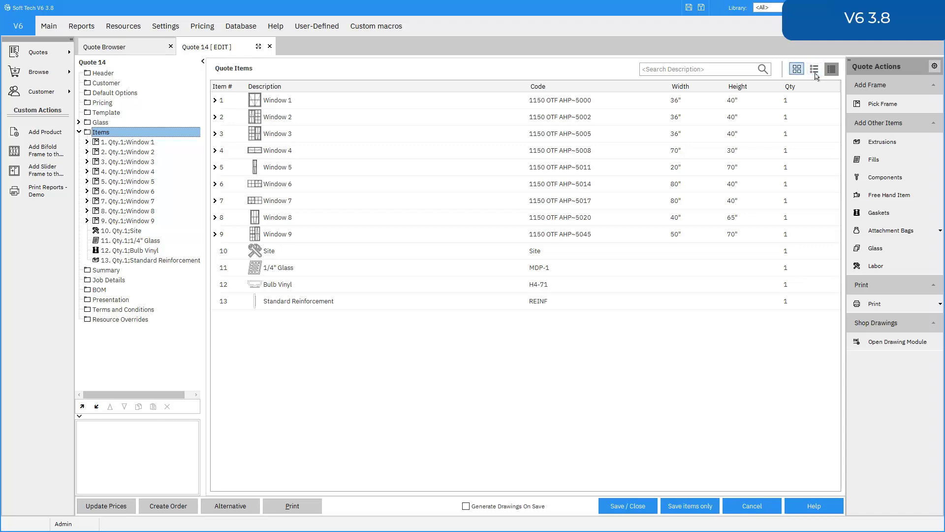
- Switch the quote items to thumbnail, then tile view, and open Window 1 in the item editor
click(814, 69)
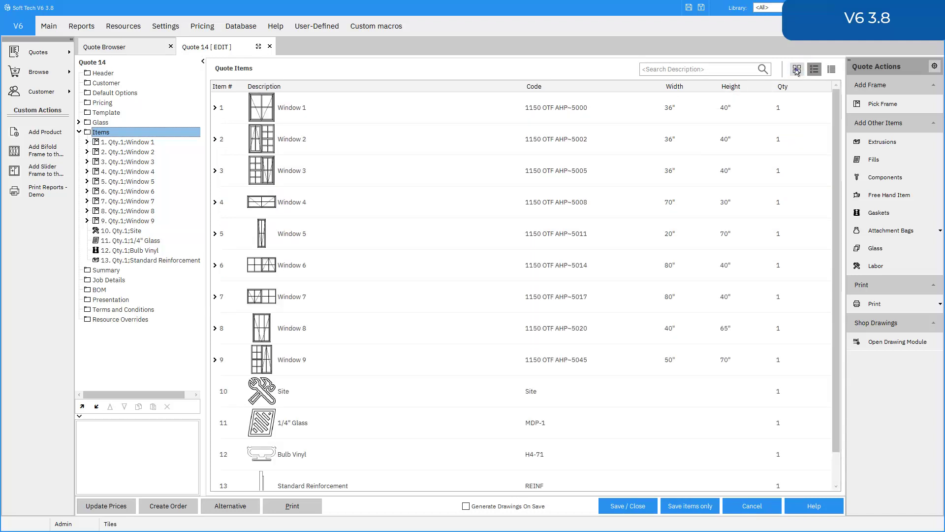
click(797, 69)
double_click(258, 118)
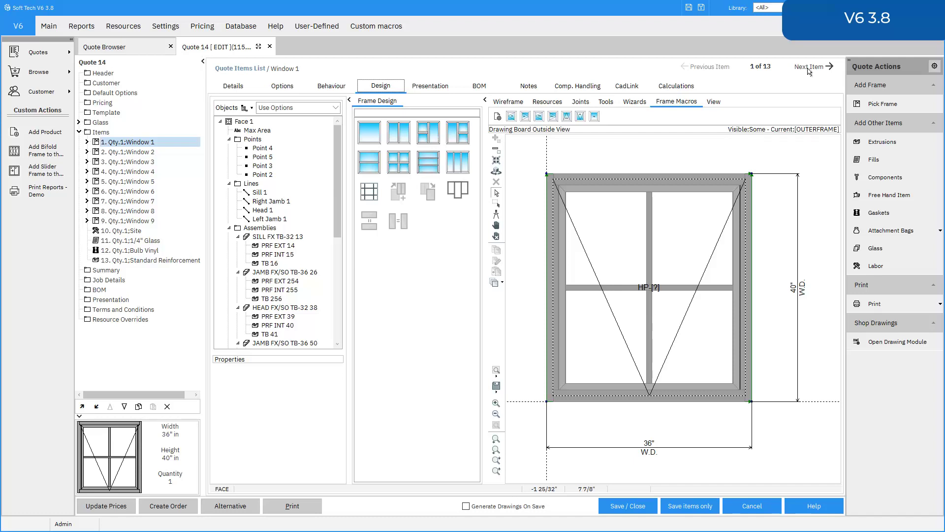
- Step to Window 2 and back to Window 1, then return to the Items overview
click(810, 72)
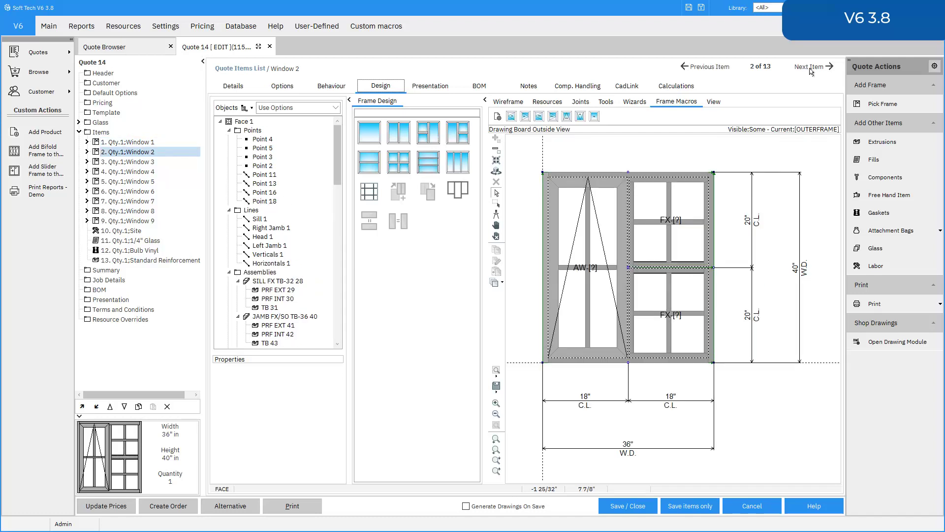
click(809, 72)
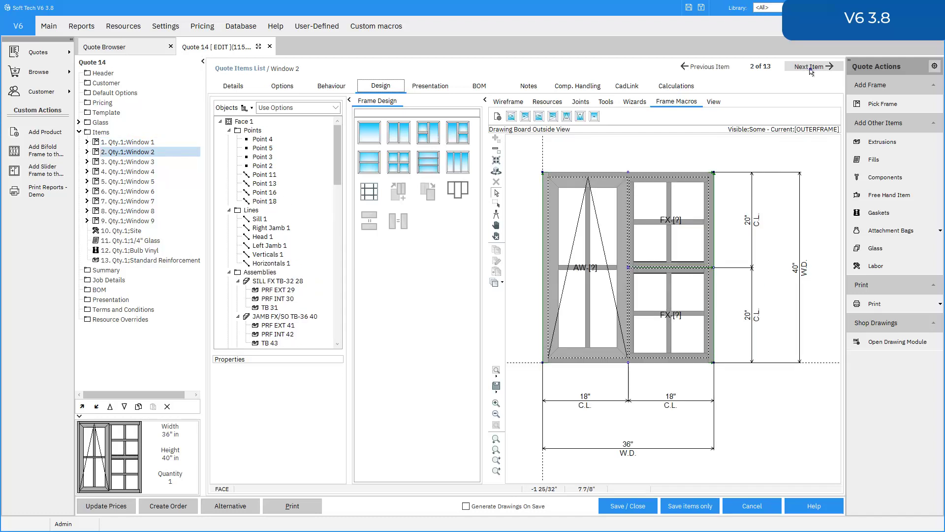
click(711, 67)
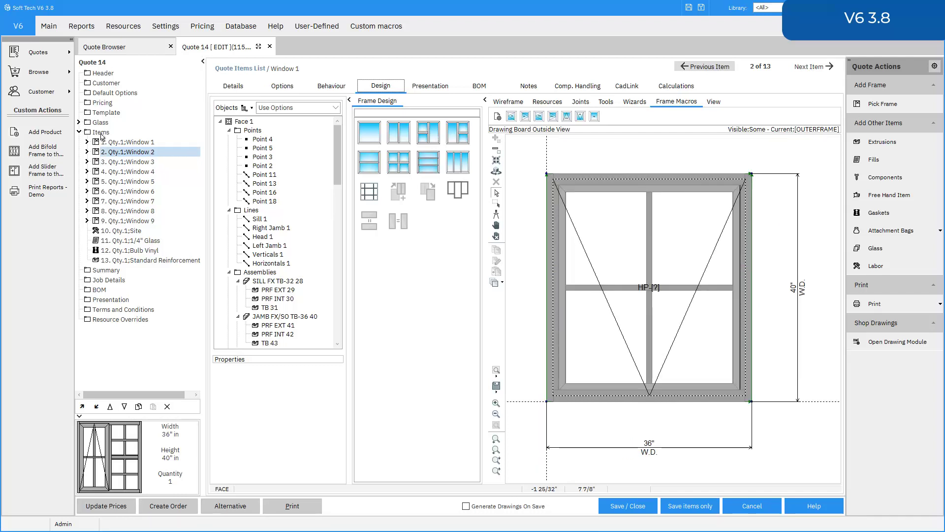
click(102, 136)
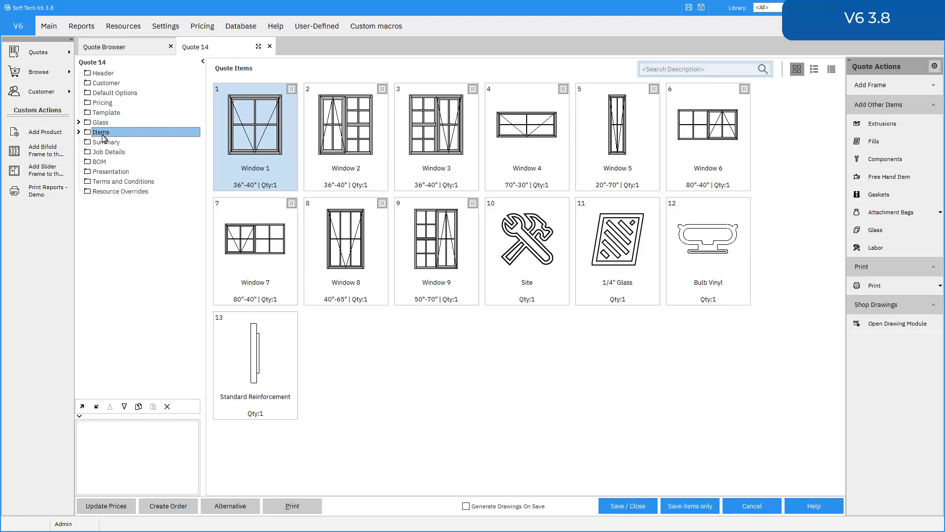
- Search the item descriptions for 'window 6'
click(670, 69)
text(window 6)
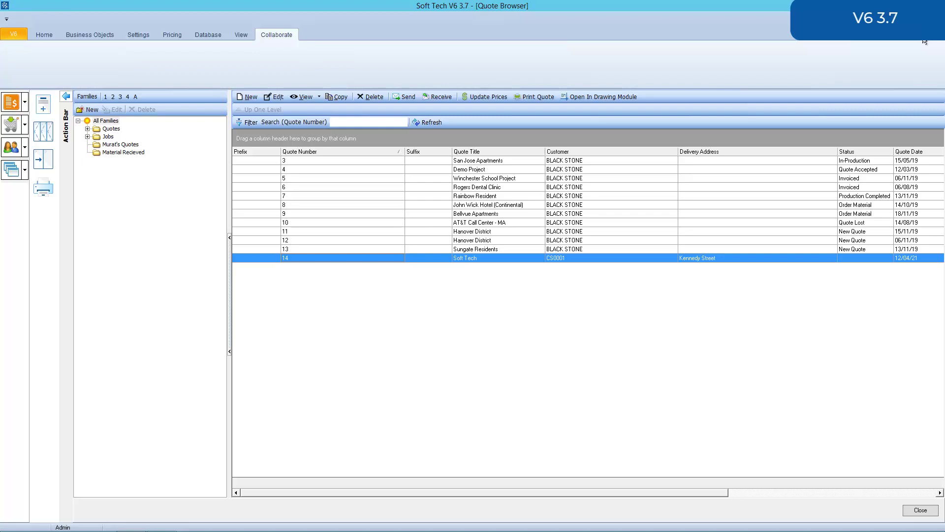
- Restore the Quote Browser and open Quote 14 in a resized window beside it, showing KeyTips
click(924, 41)
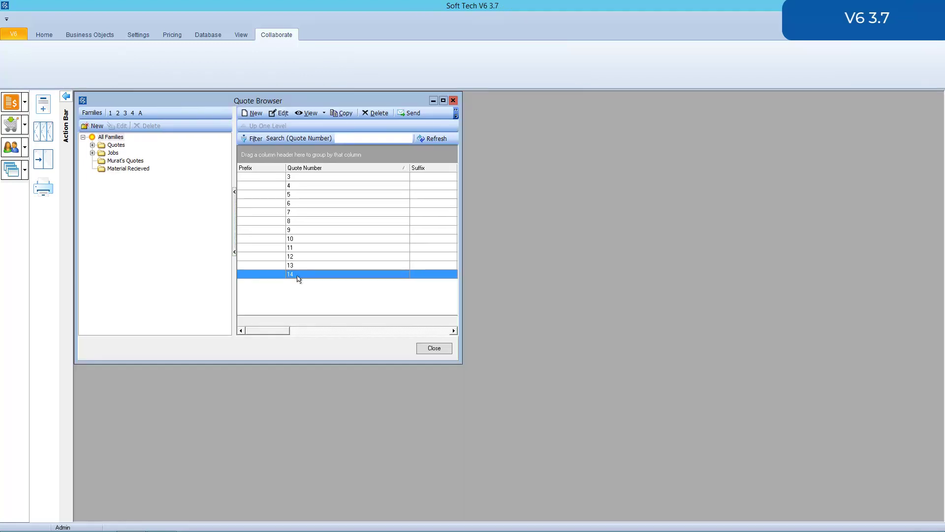
double_click(298, 274)
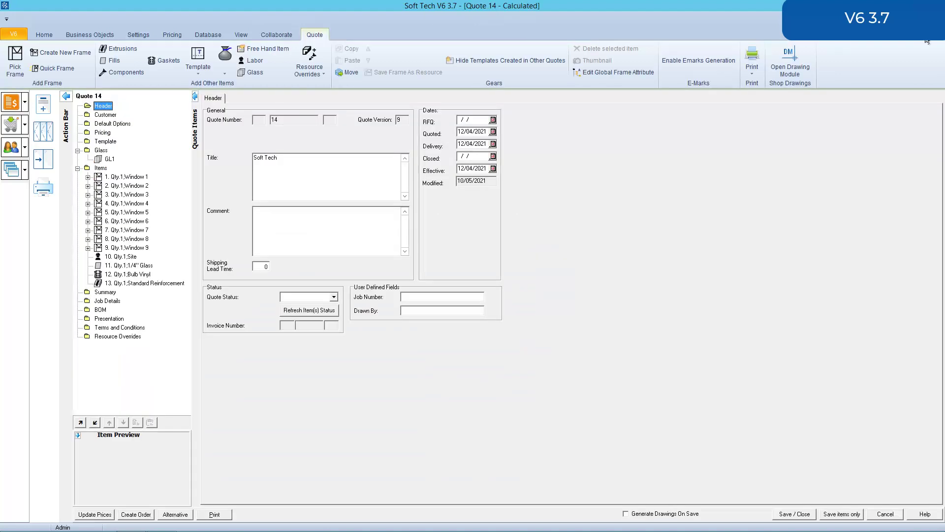
click(927, 41)
drag(203, 93, 477, 98)
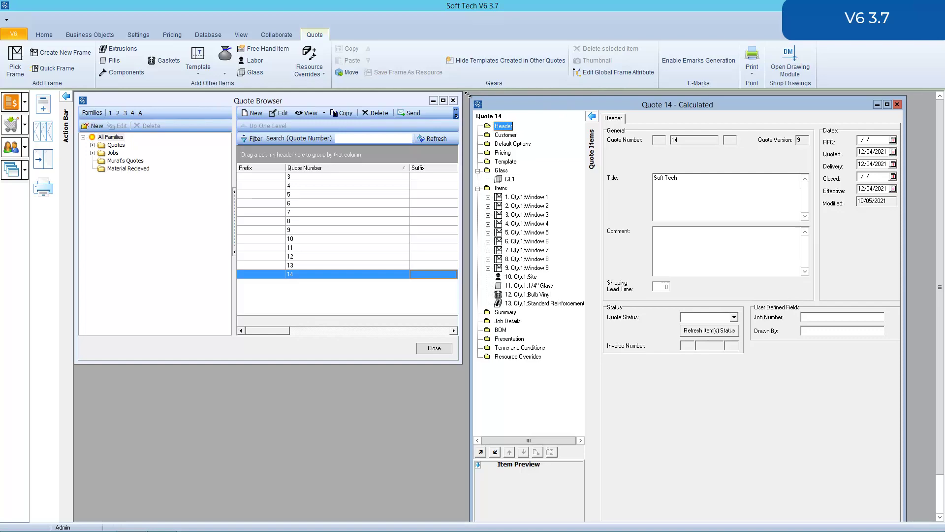
mouse_move(655, 108)
mouse_down()
mouse_move(666, 100)
mouse_move(652, 103)
mouse_up()
key(alt)
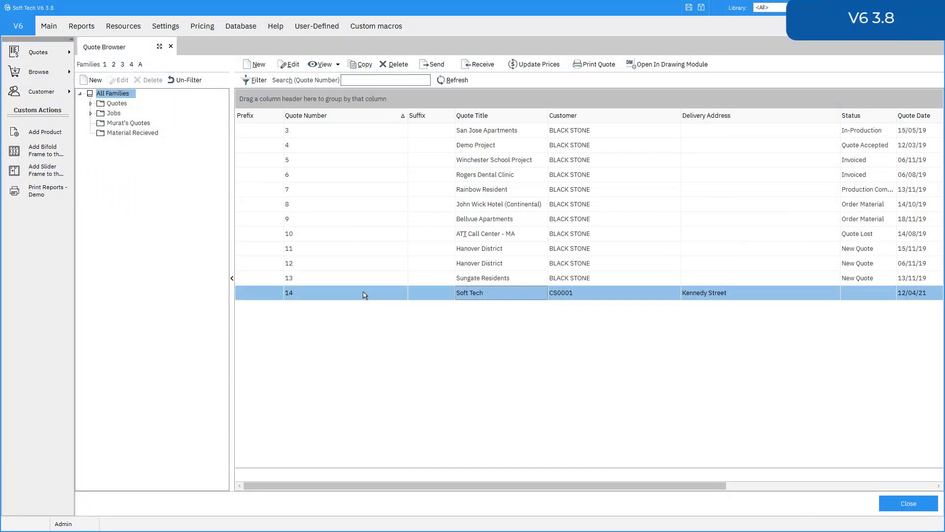
- Open Quote 14, then Quote 13 (Sungate Residents), each as a tab from the Quote Browser
double_click(364, 293)
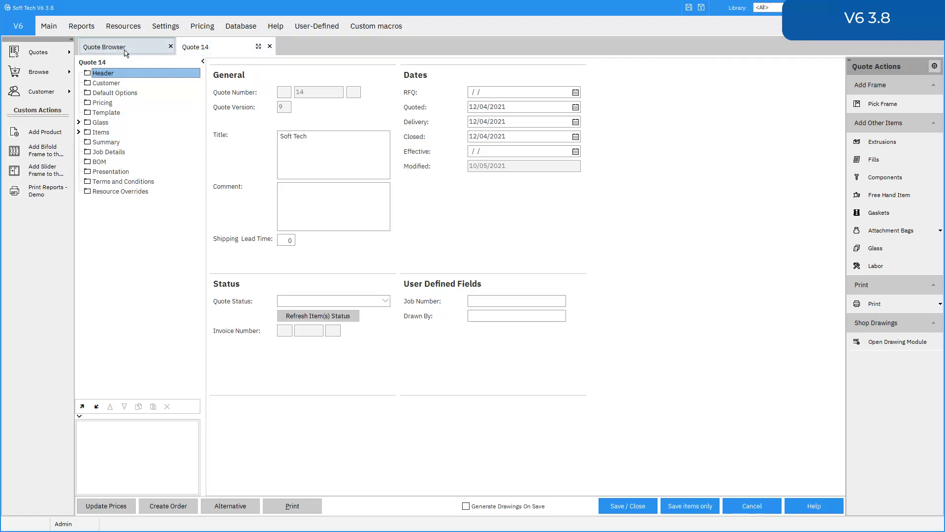
click(126, 52)
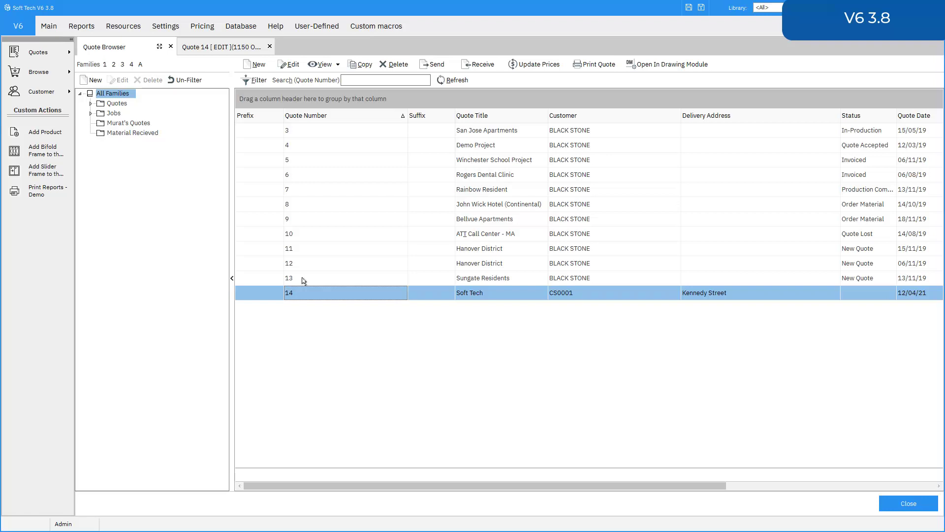
double_click(304, 278)
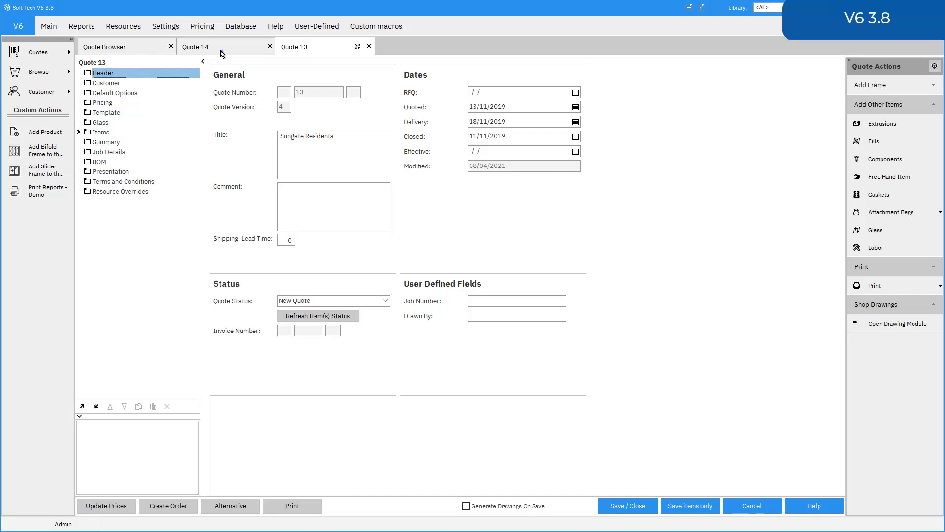
- Select the Quote 14 tab and undock it into a floating window
click(221, 52)
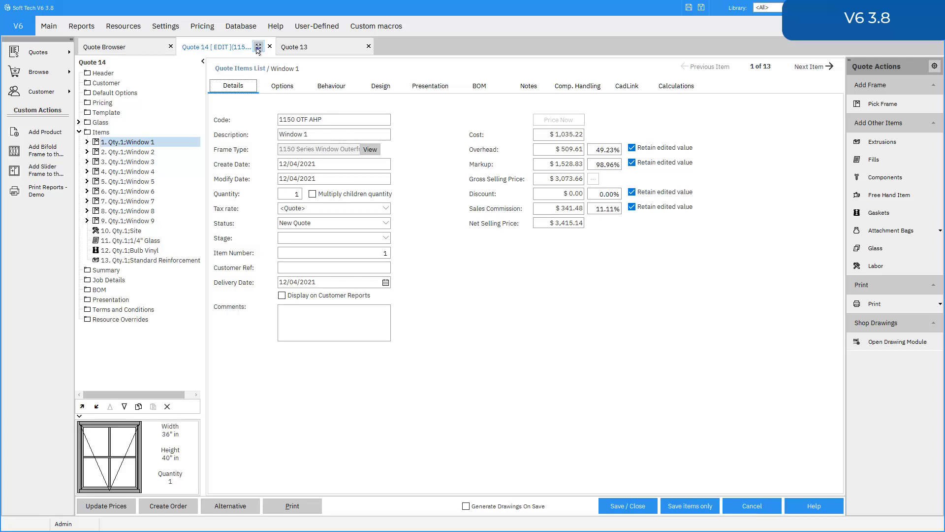
click(258, 47)
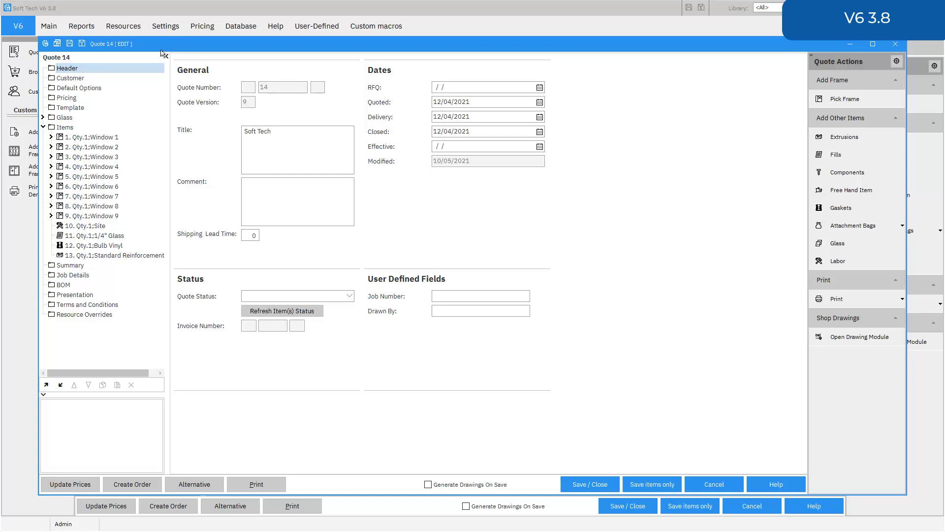
- Move floating Quote 14 to the right half; float Quote 13, snap it left, and re-dock it
drag(161, 50, 942, 5)
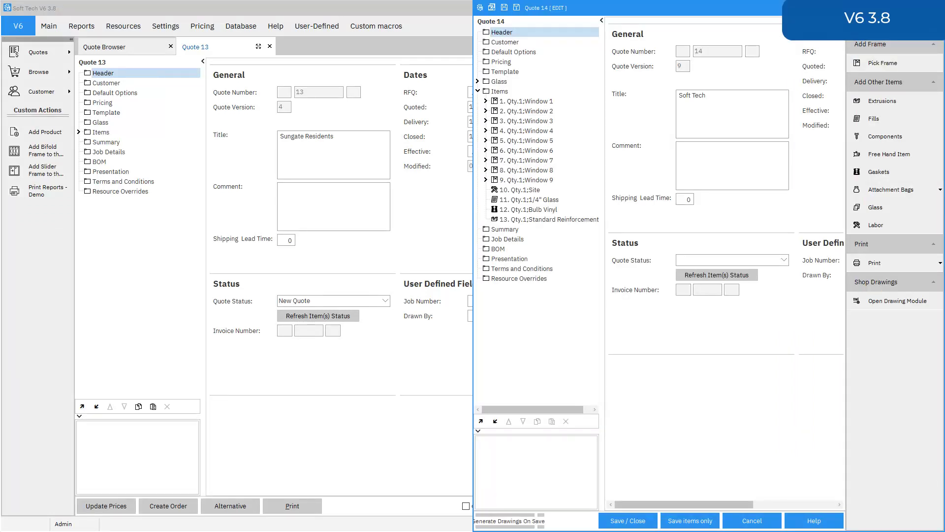
click(258, 46)
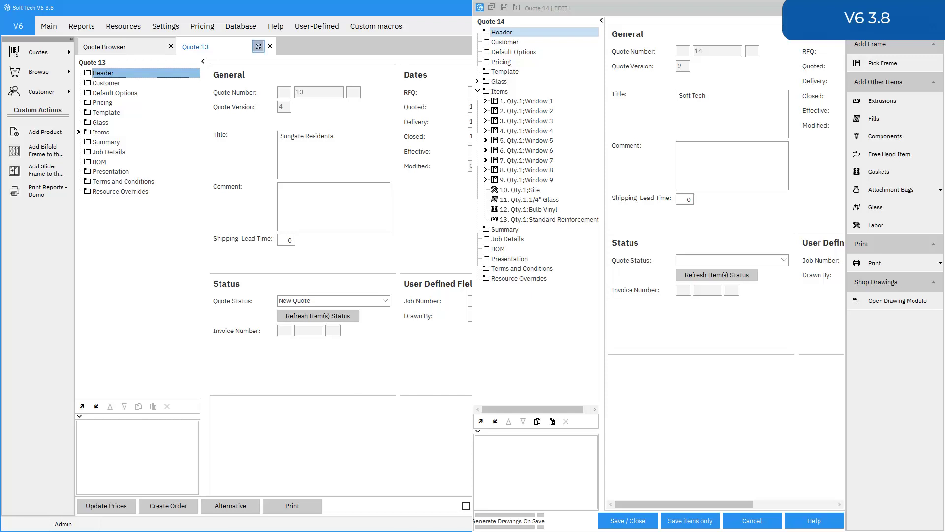
click(258, 46)
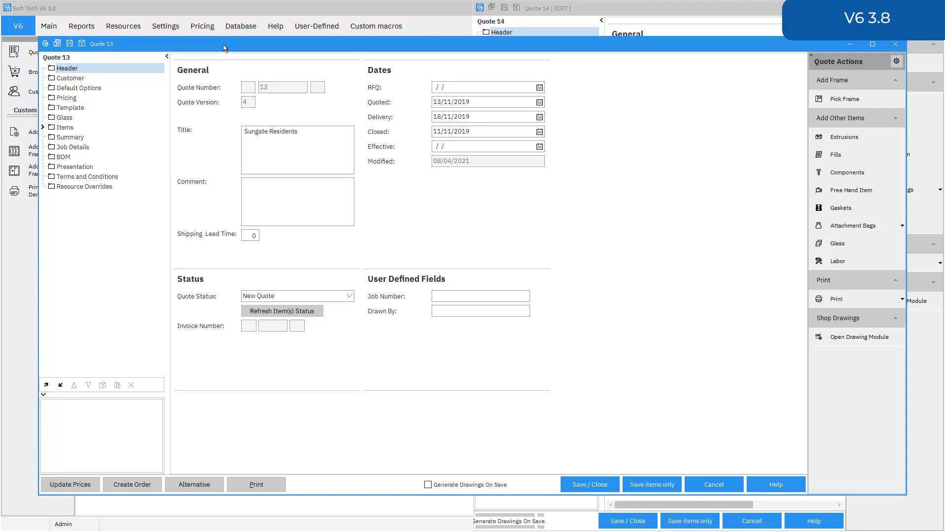
drag(224, 48, 1, 25)
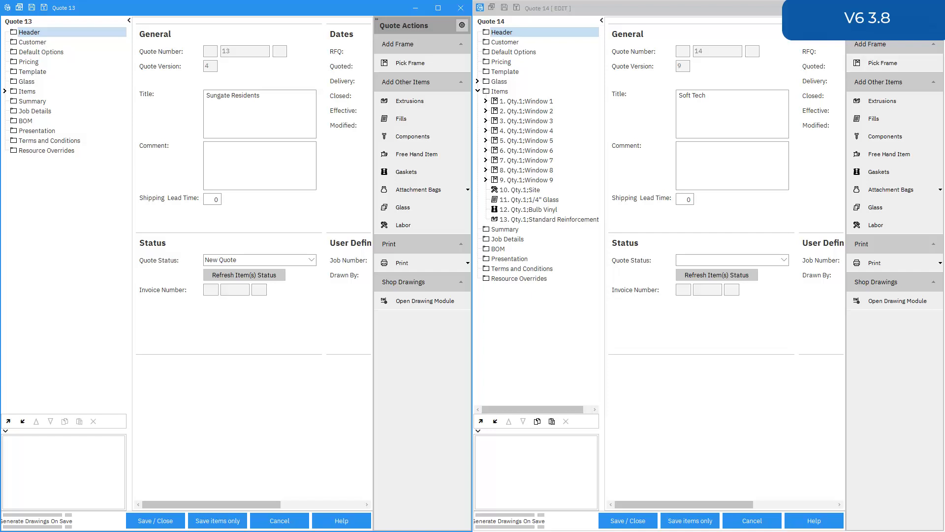
click(19, 8)
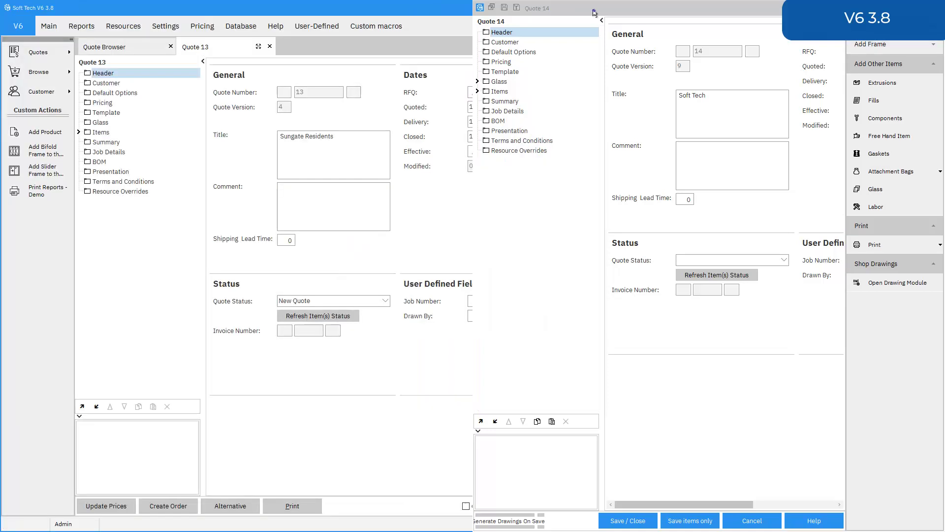
- Return Quote 14 to a tab in the main window and open the Quote Actions settings
click(491, 8)
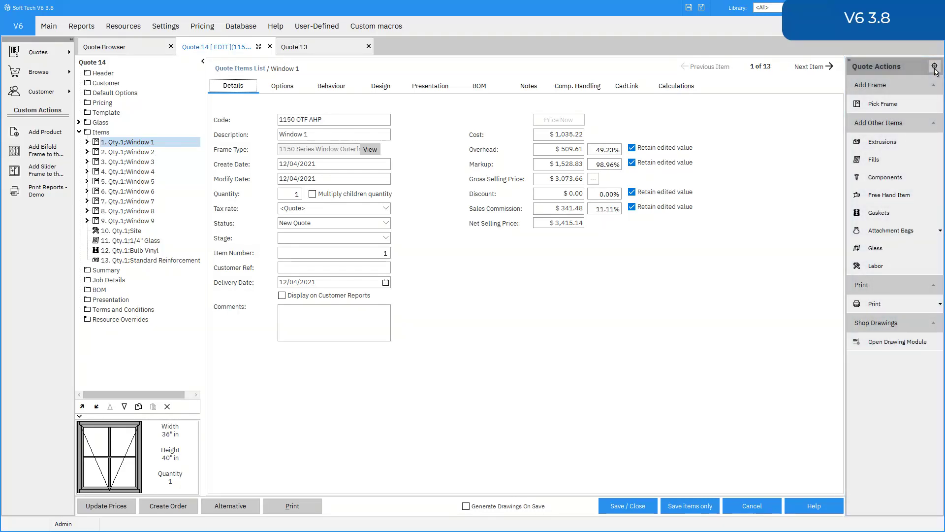
click(935, 71)
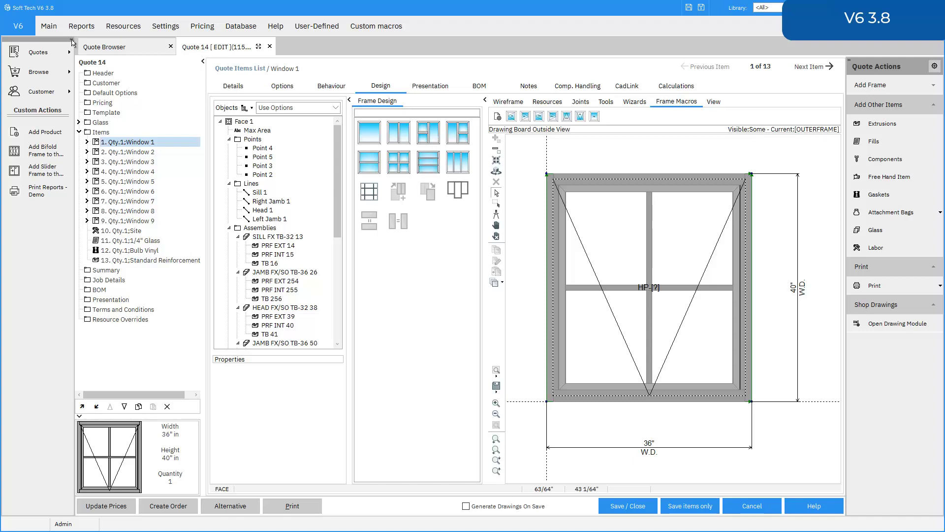
- Collapse and re-expand the navigation sidebar, then cancel the quote editor without saving
click(71, 42)
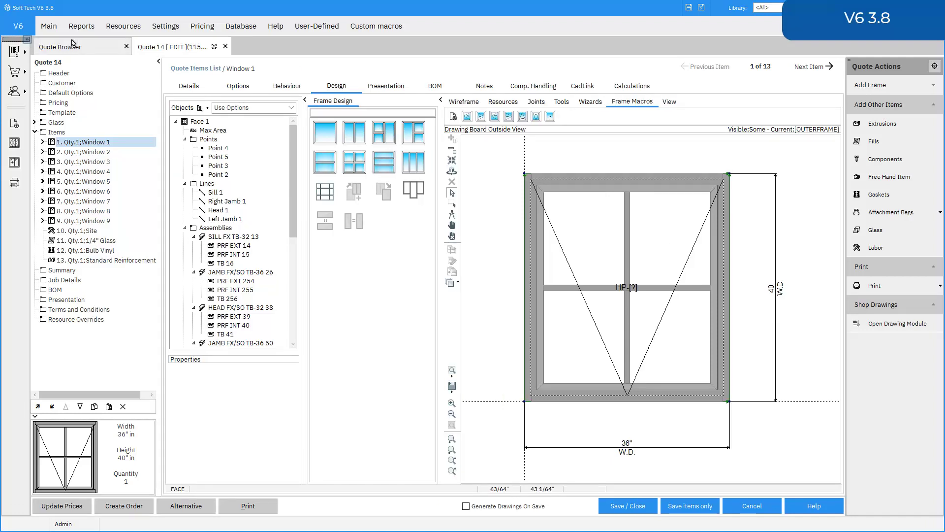
click(28, 40)
click(766, 507)
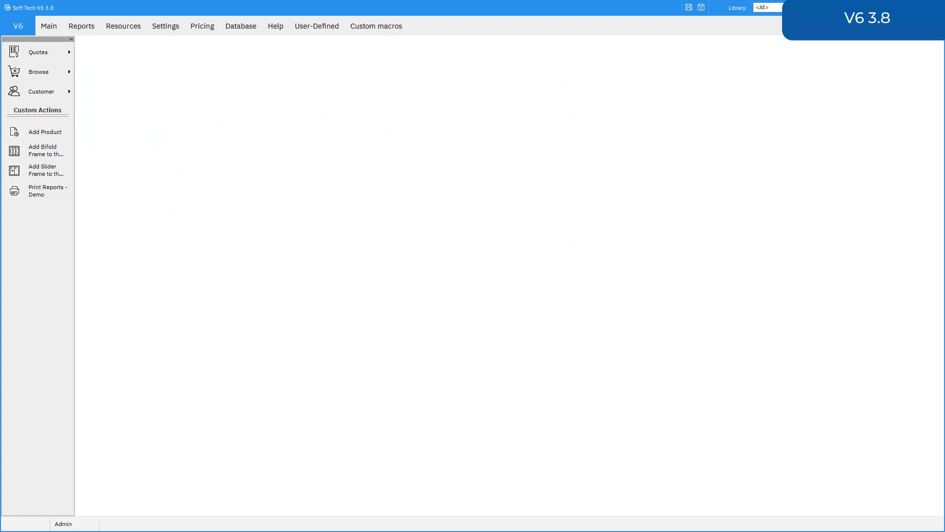